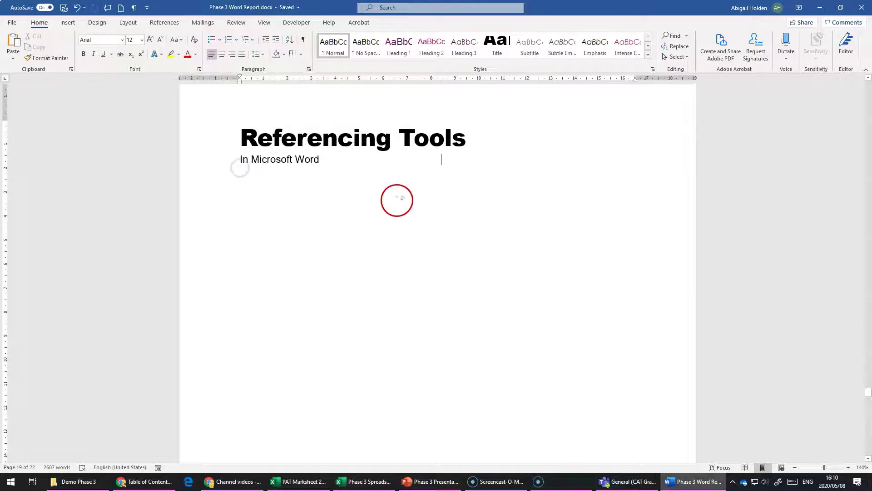
Set the citation style for the report's bibliography to Harvard - Anglia 2008.
click(172, 25)
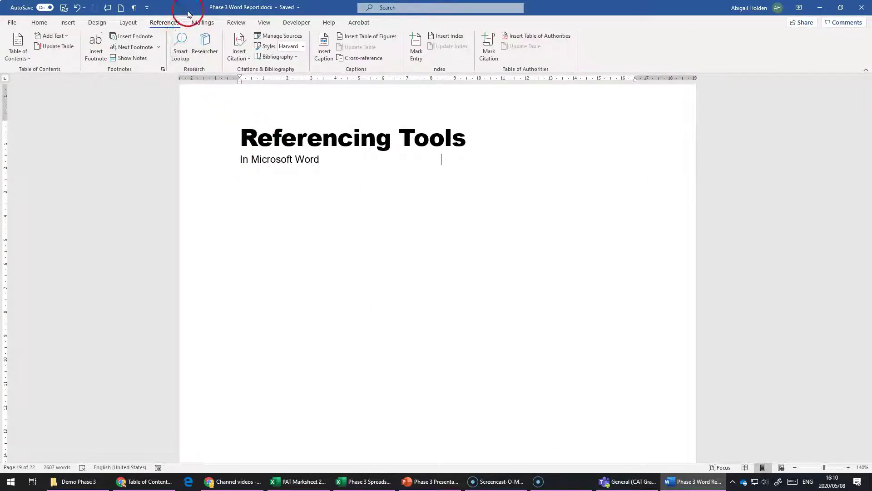
scroll(323, 288, down, 12)
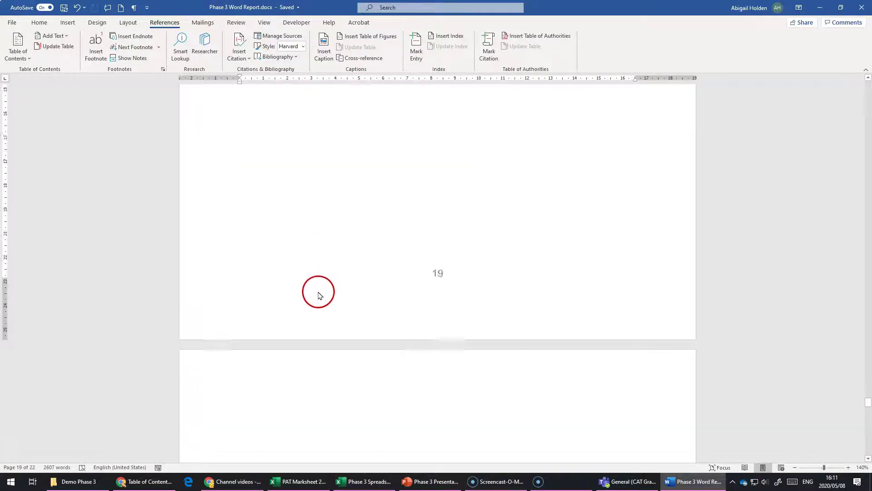
scroll(320, 292, up, 5)
scroll(318, 291, down, 20)
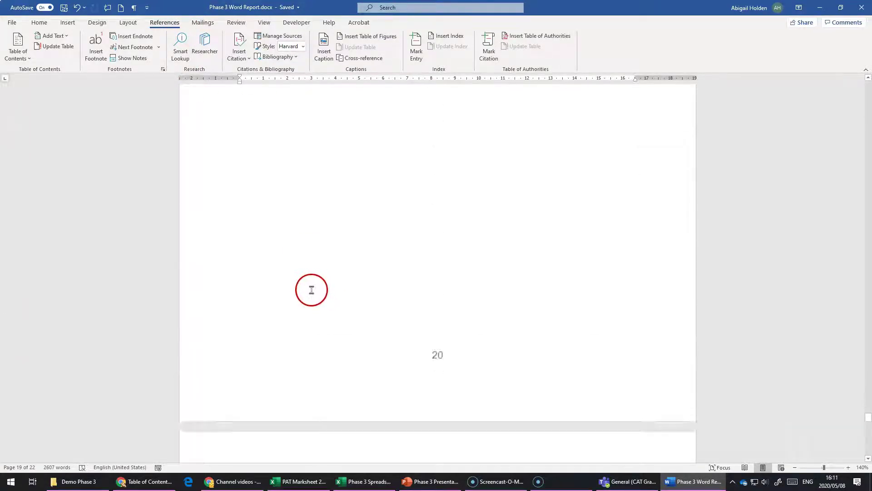
click(312, 289)
scroll(312, 289, down, 3)
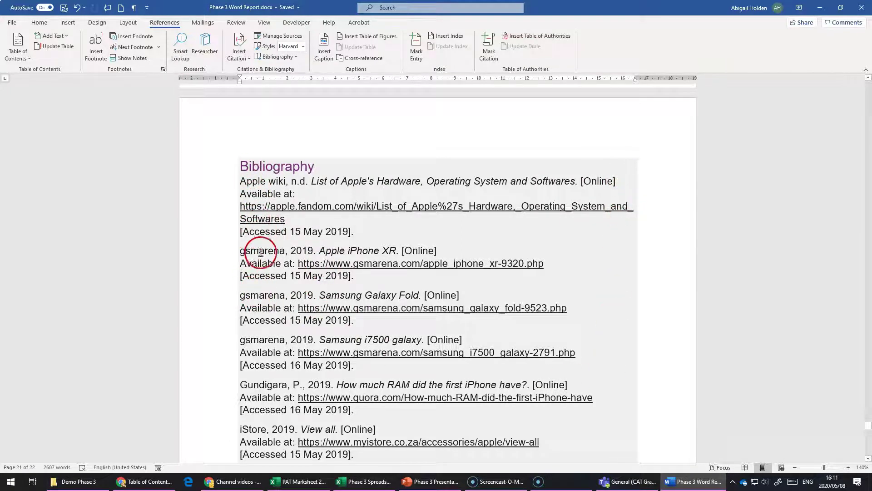
click(303, 47)
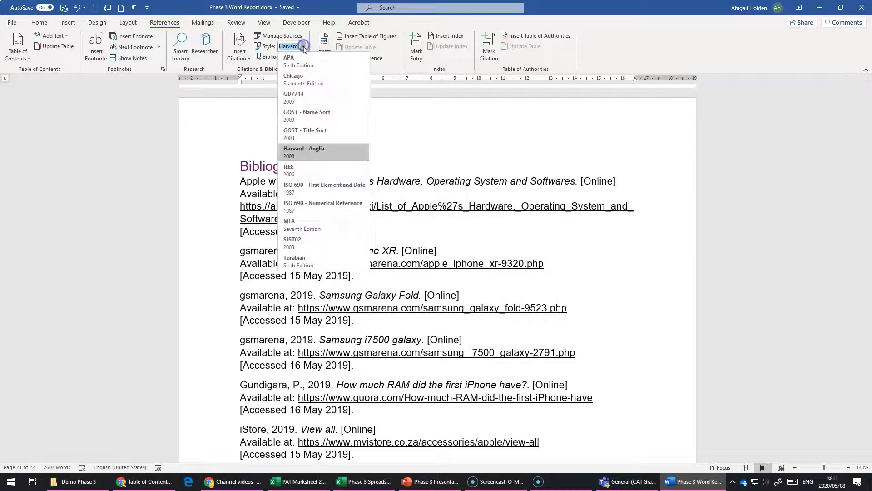
click(304, 152)
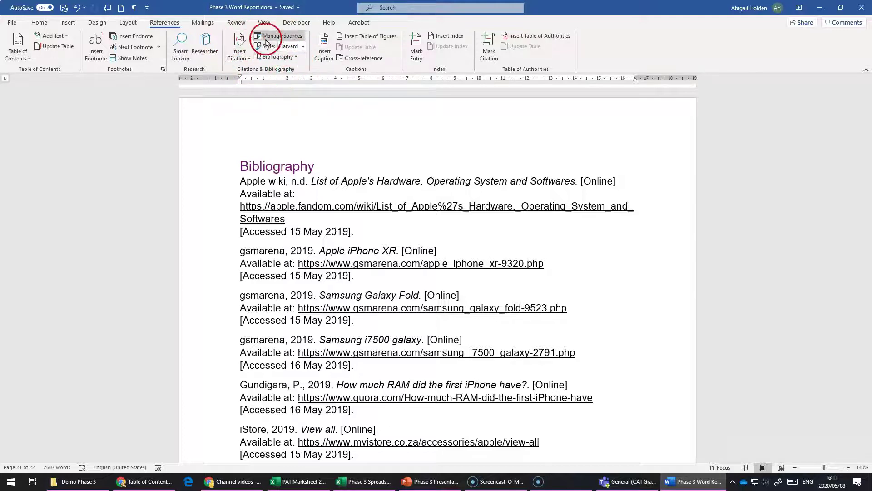
Open and dismiss the source manager, and reselect the Harvard - Anglia citation style.
click(281, 37)
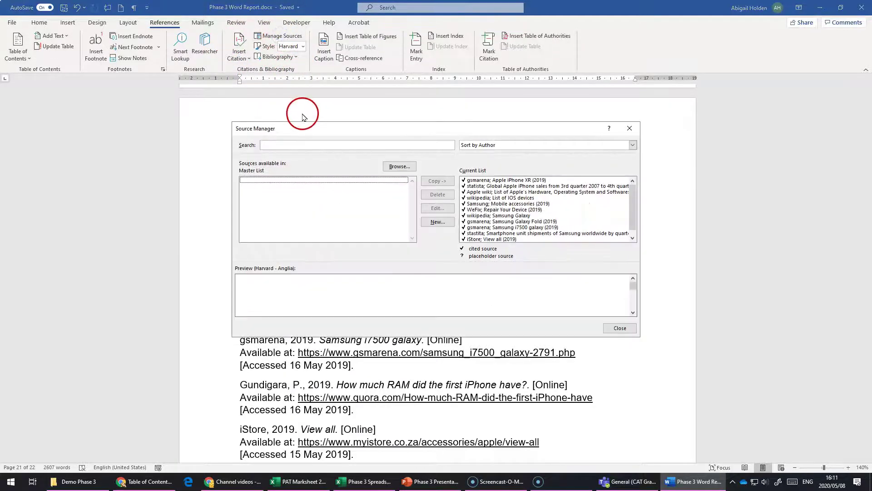
click(630, 129)
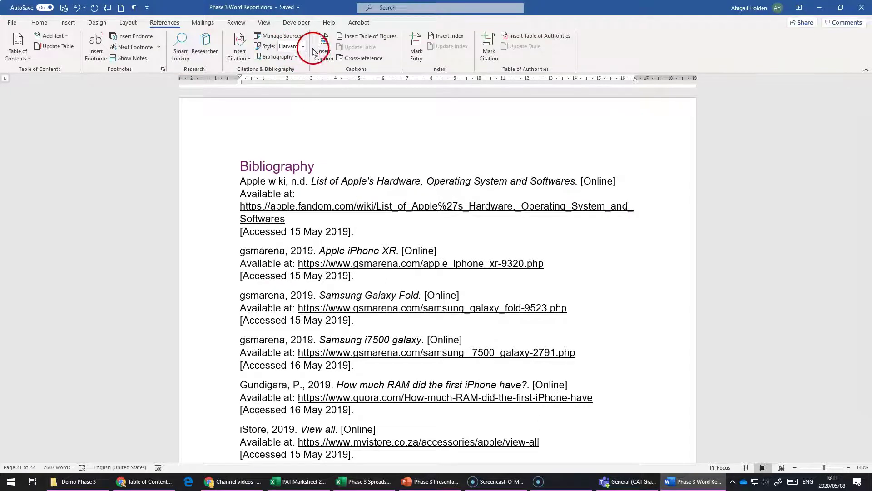
click(303, 47)
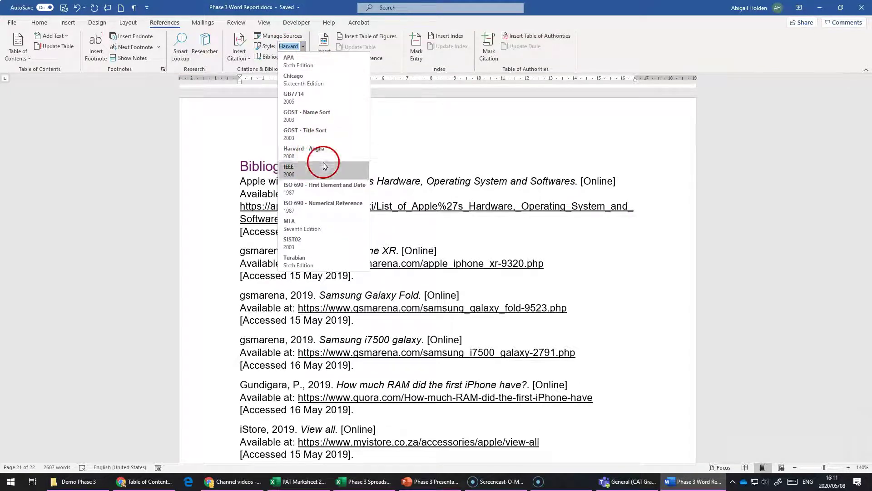
click(313, 154)
Look through the document's current source list and open the source "How much RAM did the first iPhone have?" for editing.
click(282, 36)
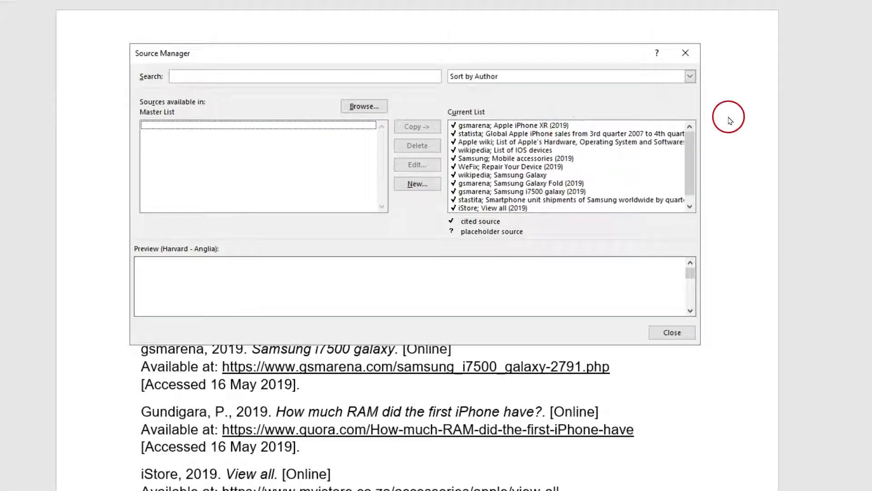
click(690, 194)
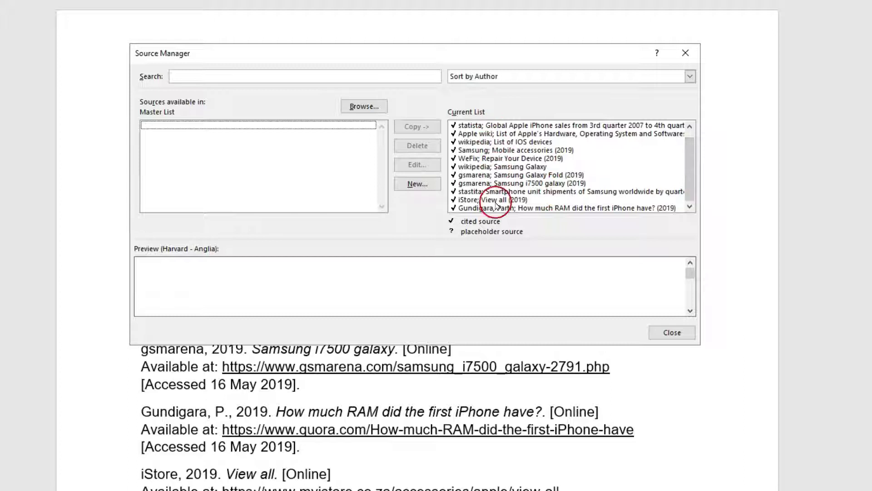
drag(690, 178, 691, 172)
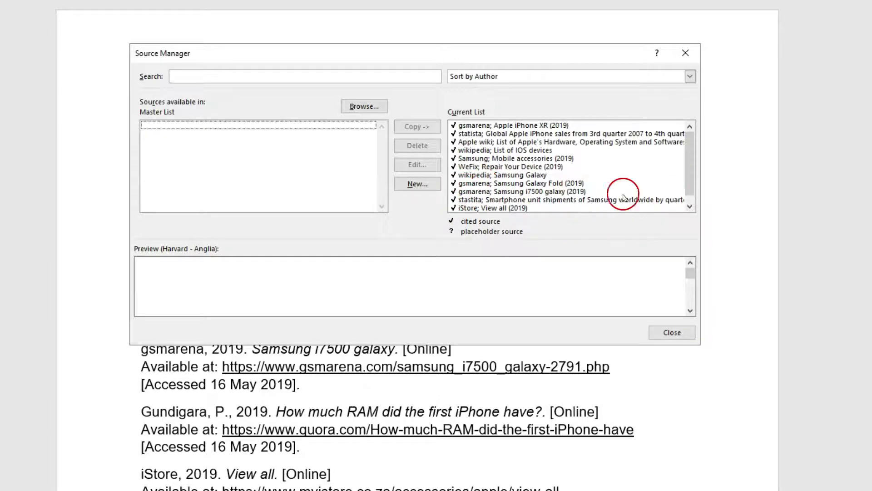
click(690, 205)
click(581, 209)
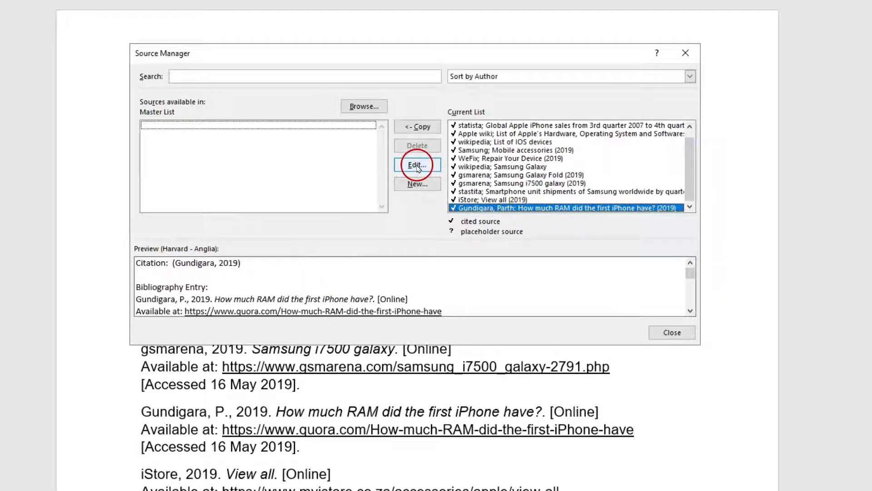
click(430, 165)
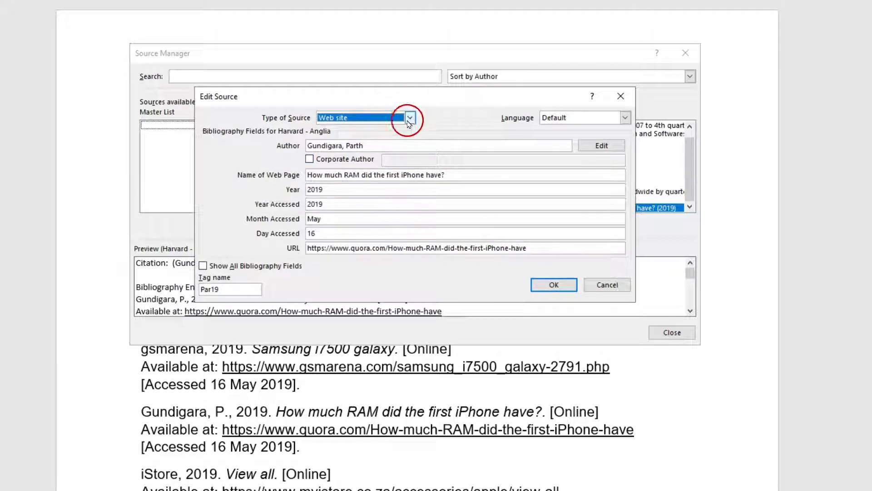
Browse the available source types and choose Web site for the source.
click(410, 117)
drag(412, 145, 412, 118)
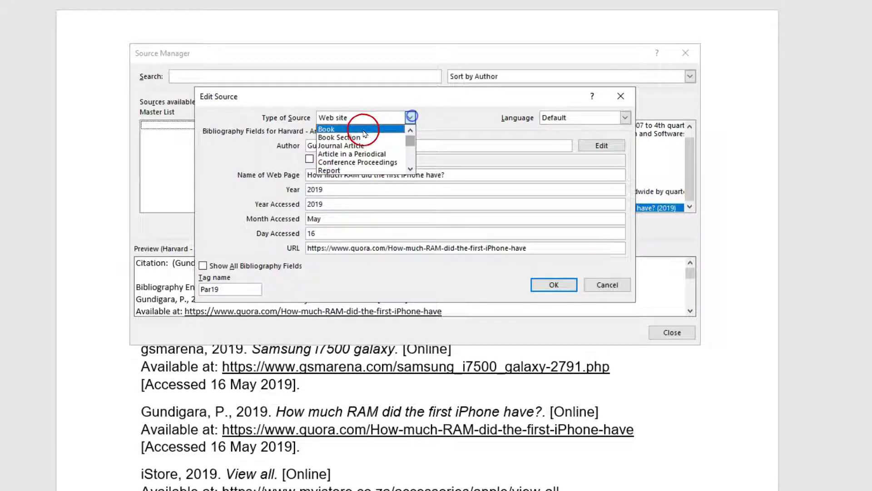
click(411, 160)
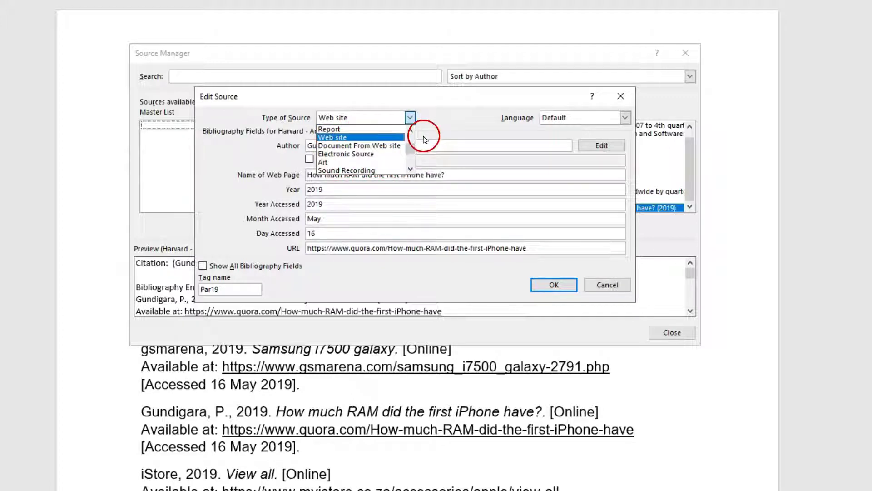
click(348, 136)
Examine the source's author, web page name, year, access date and URL fields.
click(403, 142)
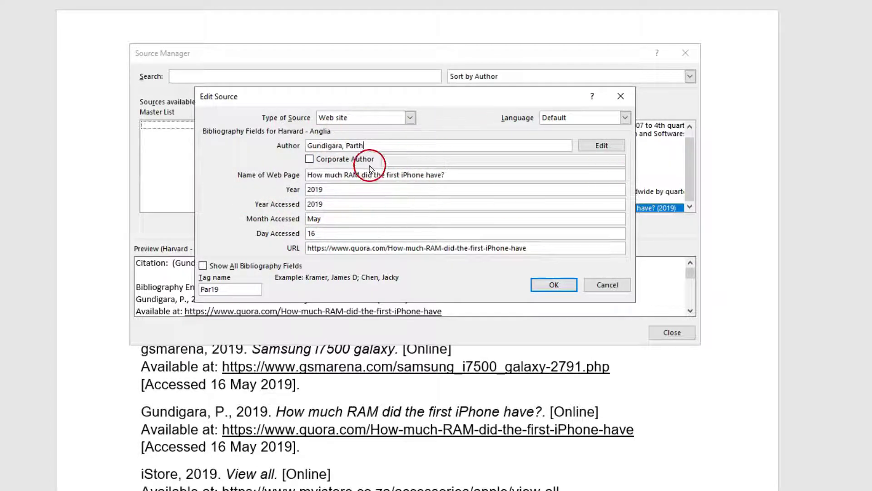
drag(373, 143, 327, 144)
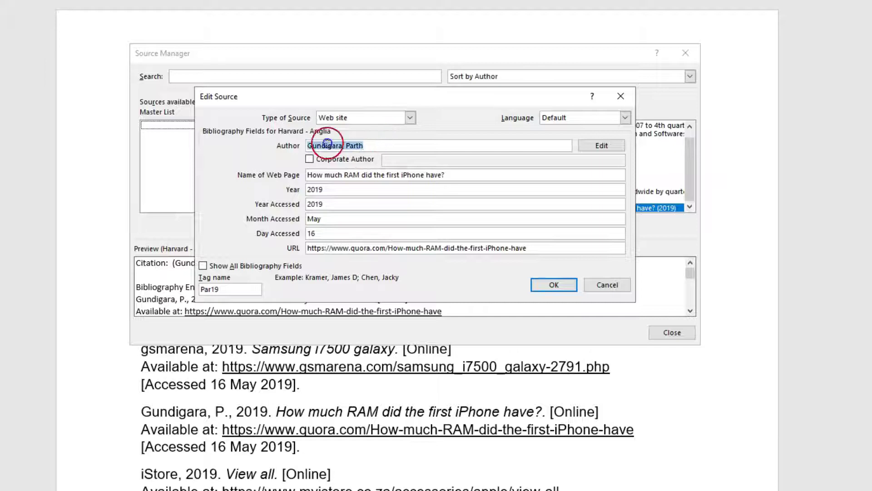
click(424, 142)
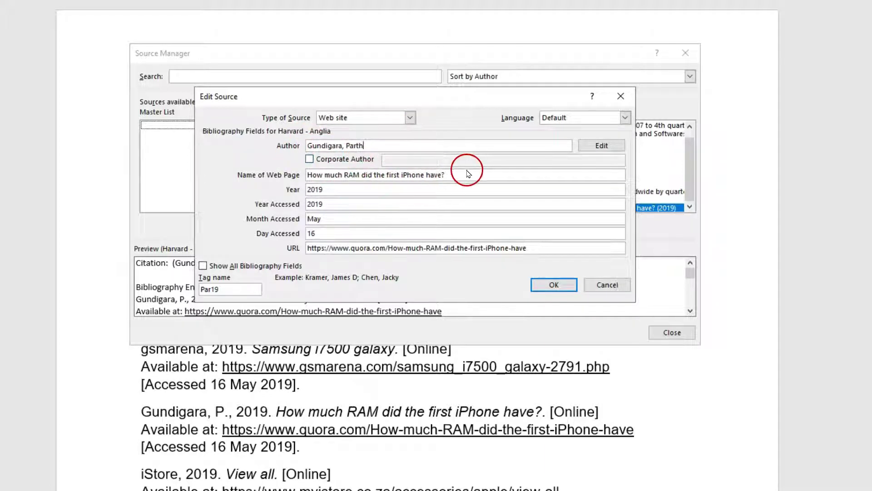
click(470, 174)
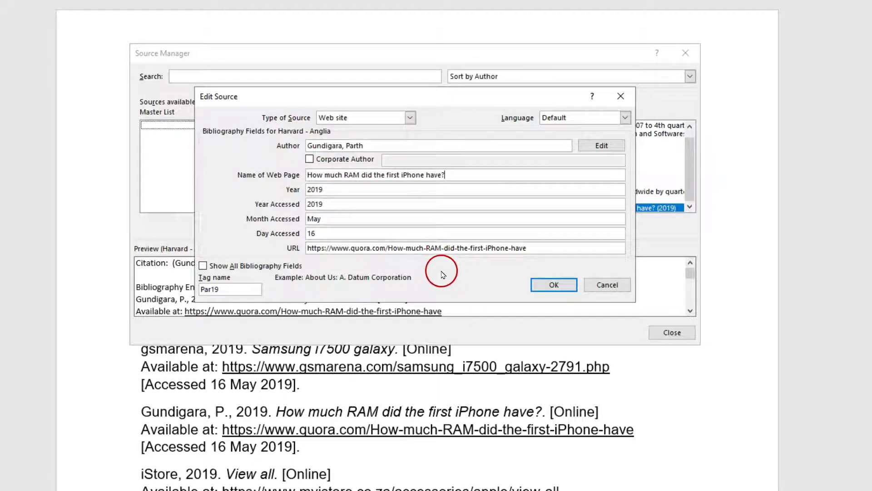
click(336, 188)
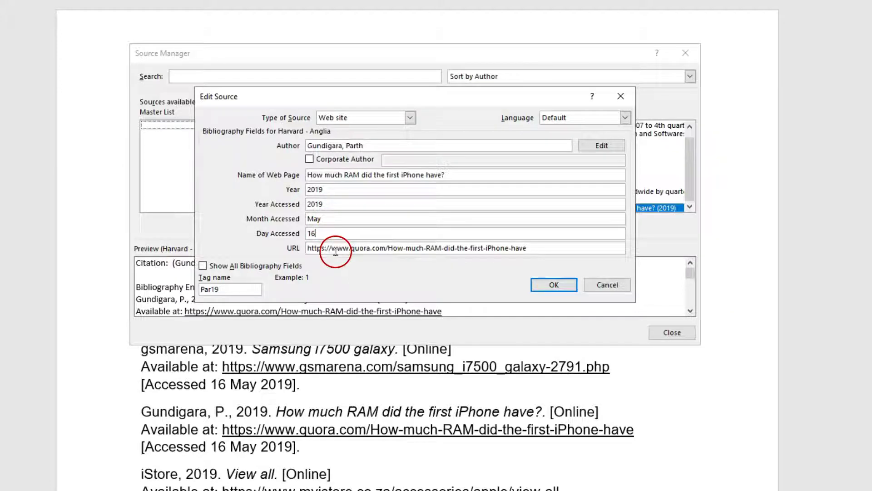
drag(322, 248, 543, 249)
click(548, 250)
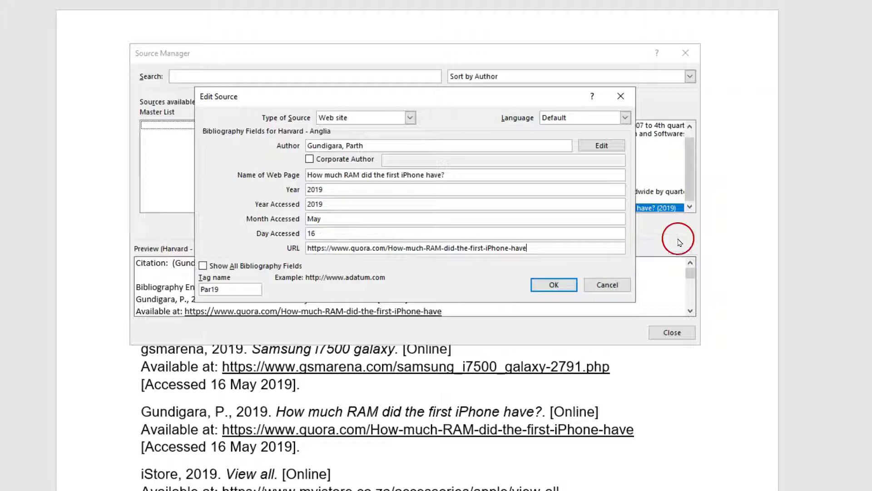
Show all bibliography fields for the source, compare its web site name with the URL, and accept the source details.
click(203, 266)
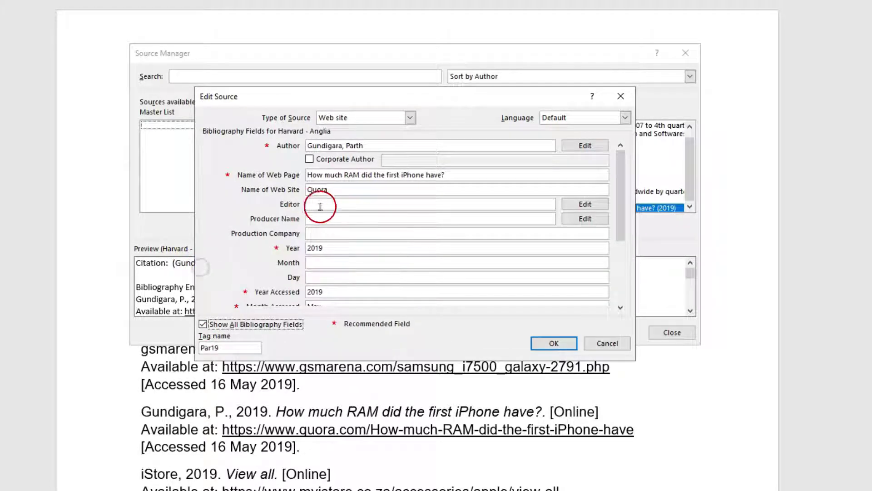
click(620, 265)
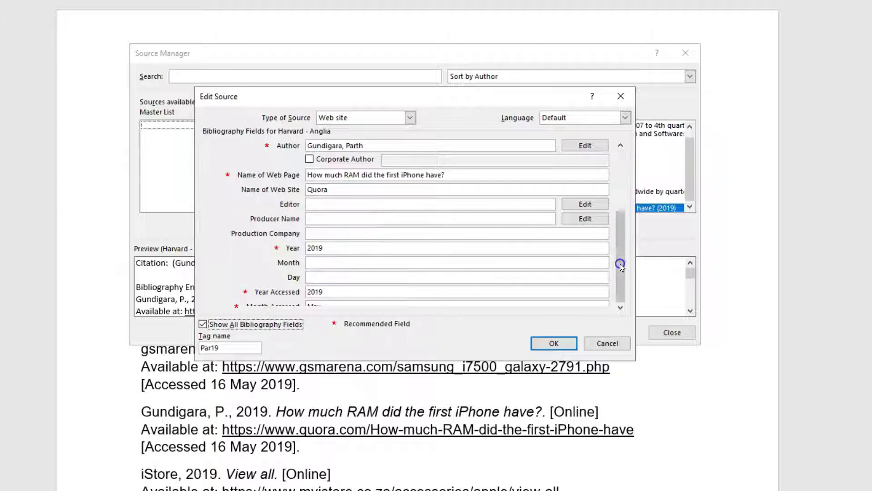
drag(622, 267, 620, 264)
drag(618, 234, 615, 169)
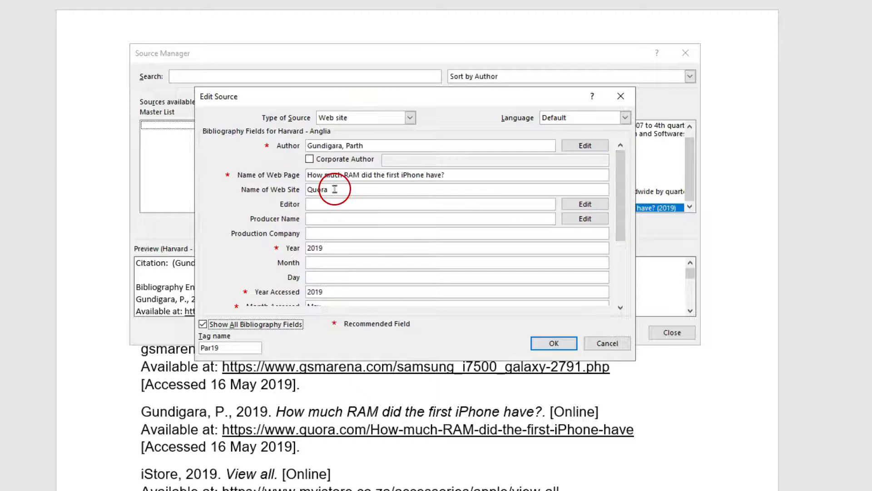
click(335, 189)
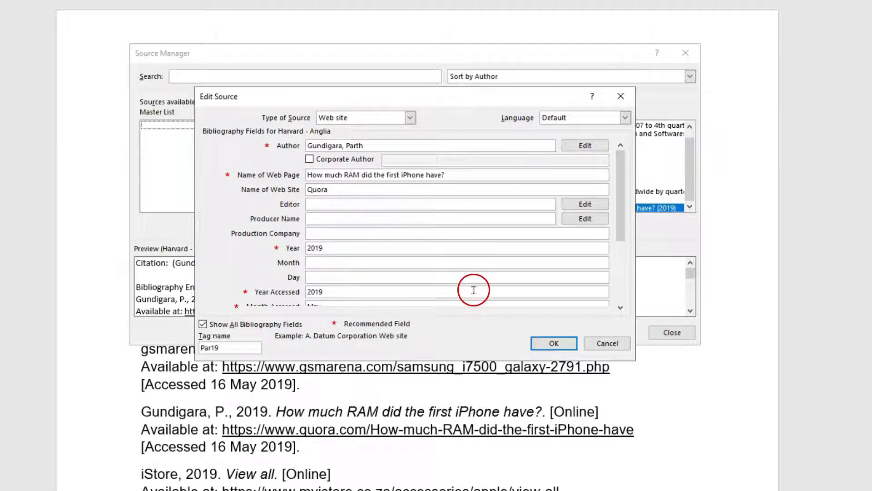
click(617, 291)
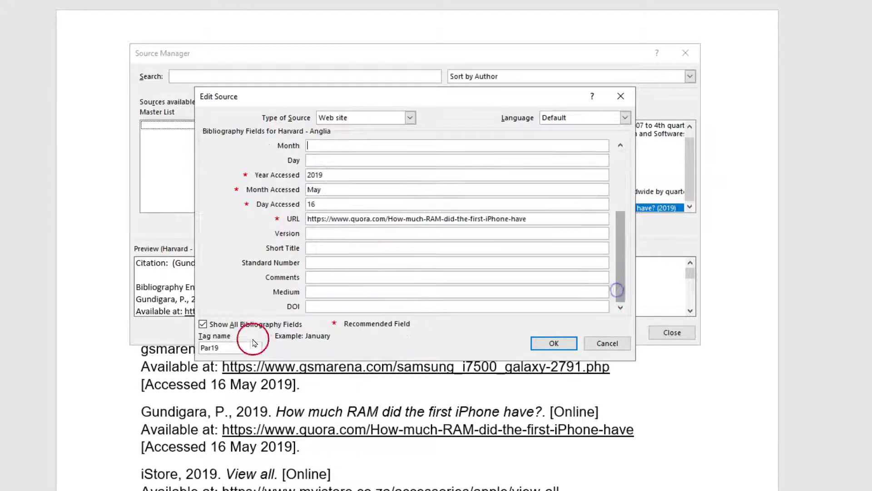
double_click(348, 218)
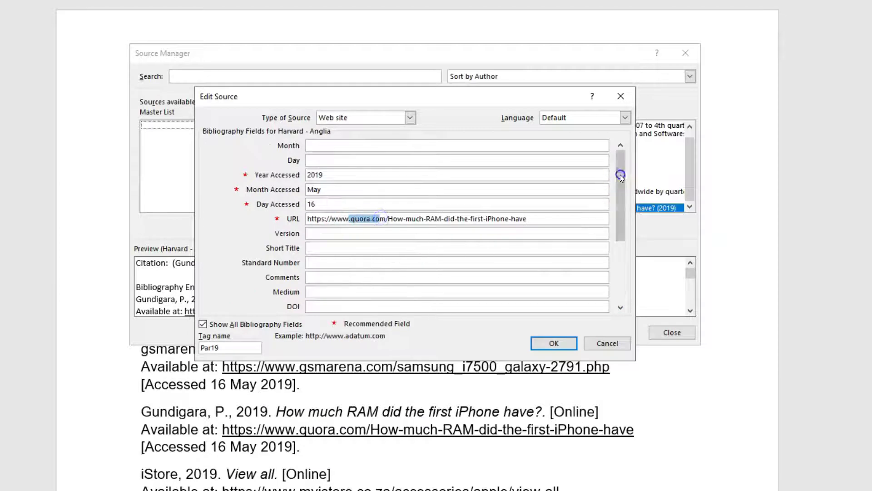
click(619, 175)
click(338, 189)
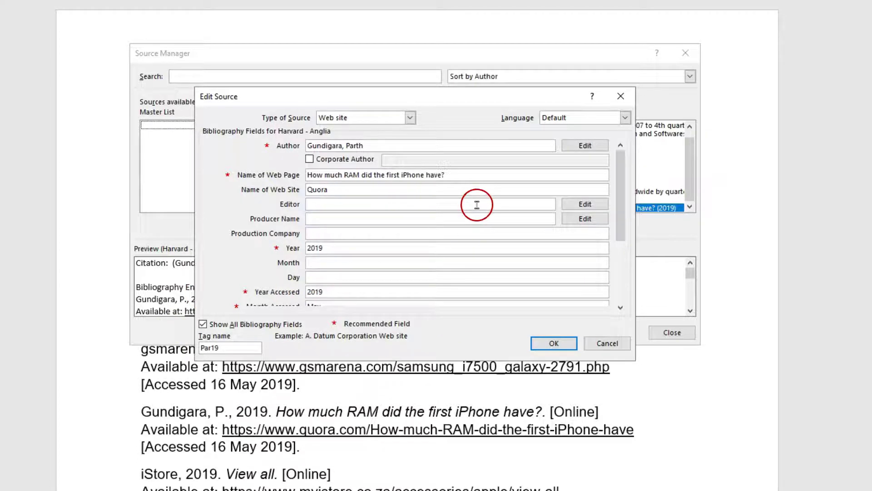
click(533, 344)
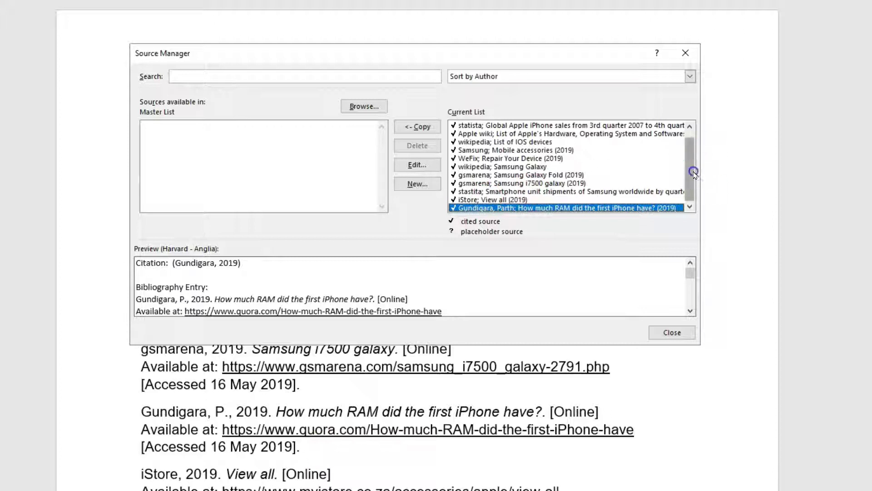
Look over the current source list again, close the source manager and return to page 19 of the report.
scroll(704, 189, up, 1)
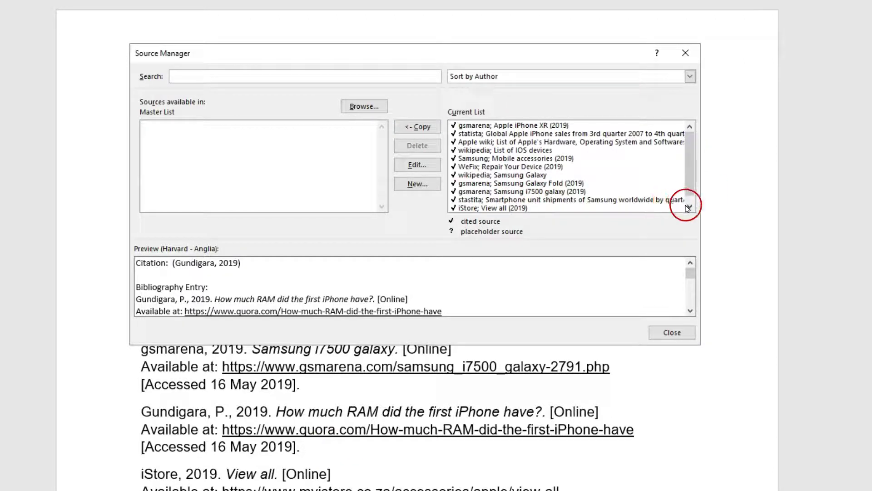
scroll(688, 210, down, 1)
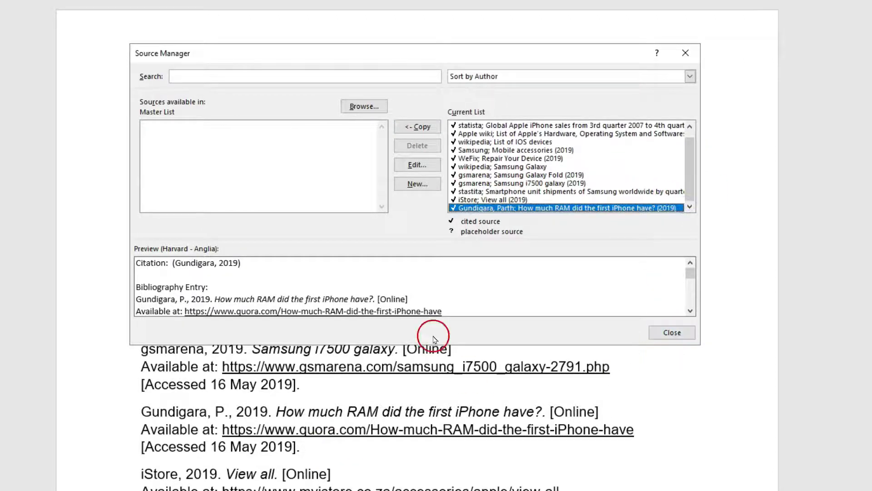
click(671, 333)
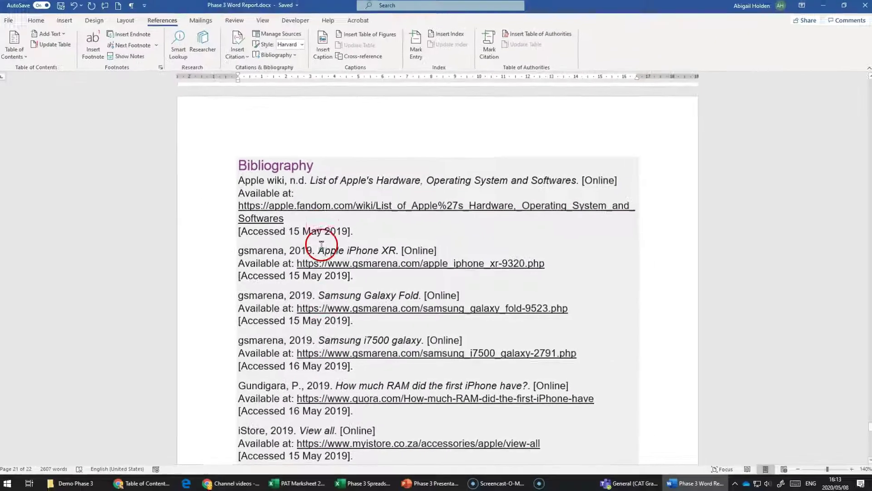
scroll(341, 213, up, 20)
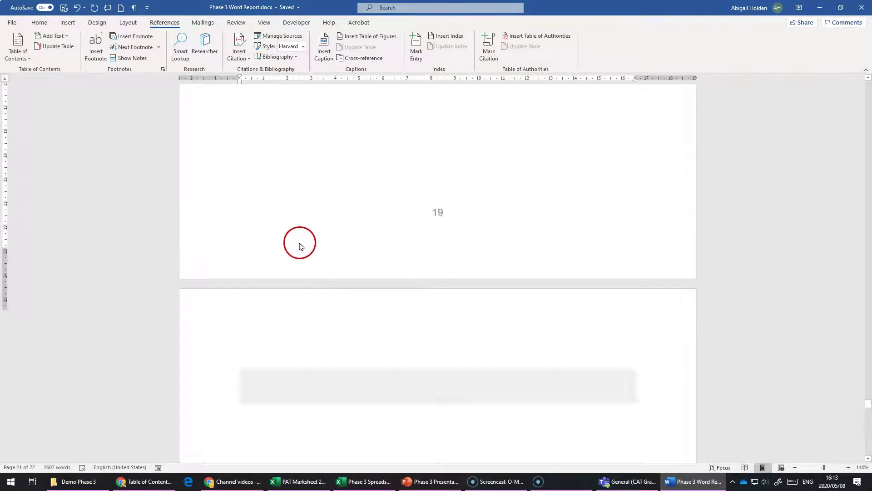
scroll(298, 242, up, 15)
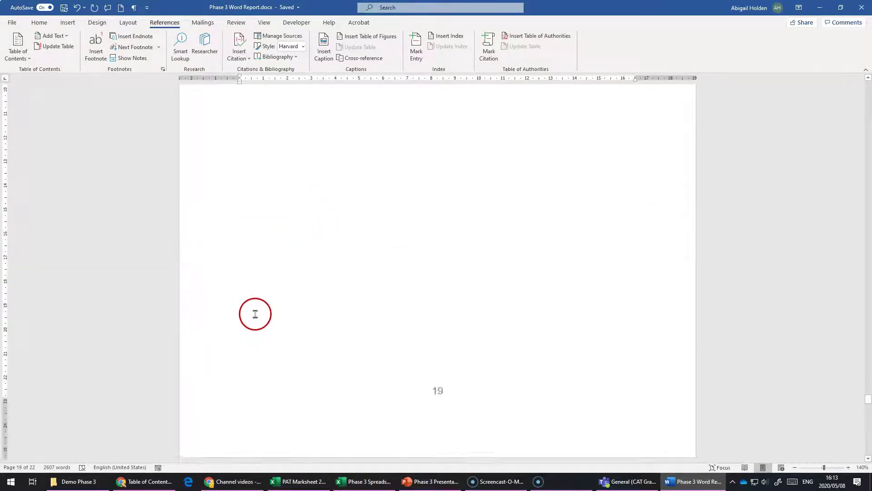
Start a new page after the "In Microsoft Word" line and insert the built-in Bibliography on it.
scroll(253, 312, up, 1)
click(383, 284)
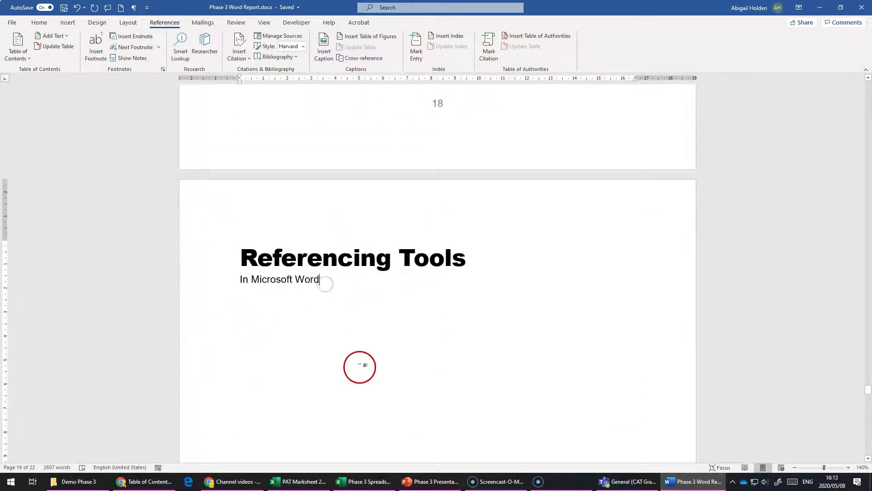
key(ctrl+Return)
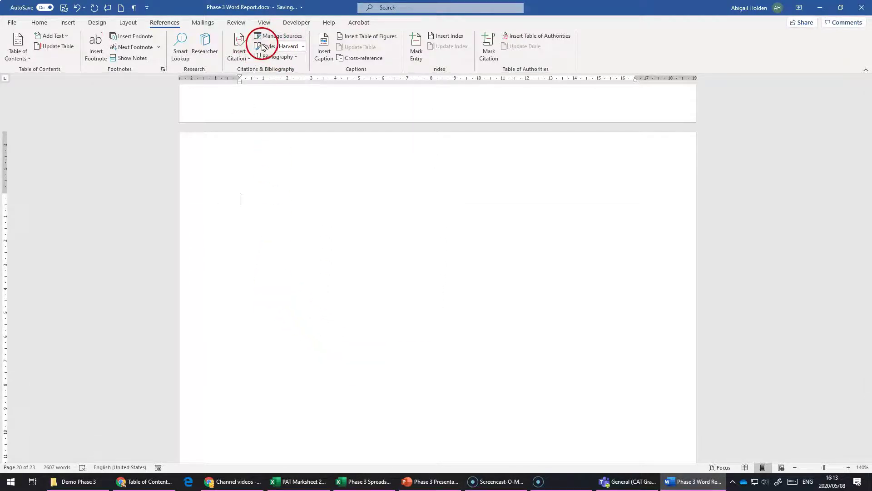
click(264, 60)
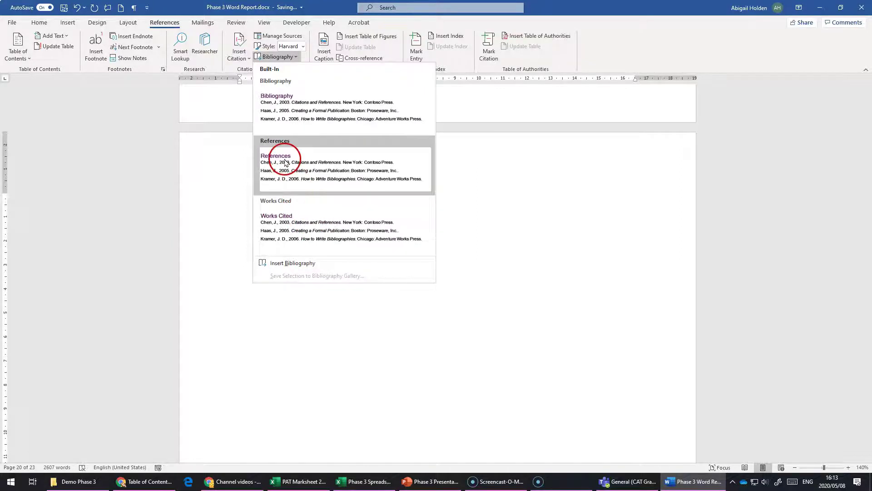
click(279, 101)
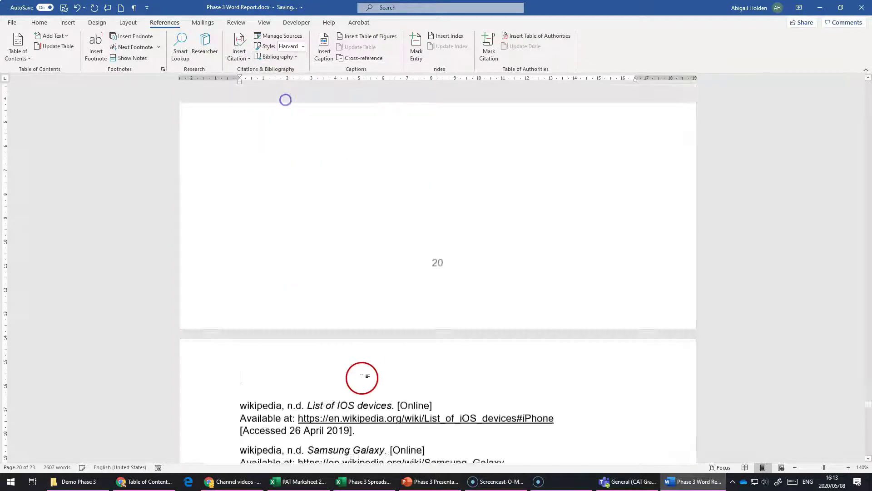
Examine the inserted bibliography's entries, including their authors, page titles, web addresses and access dates.
scroll(336, 356, up, 15)
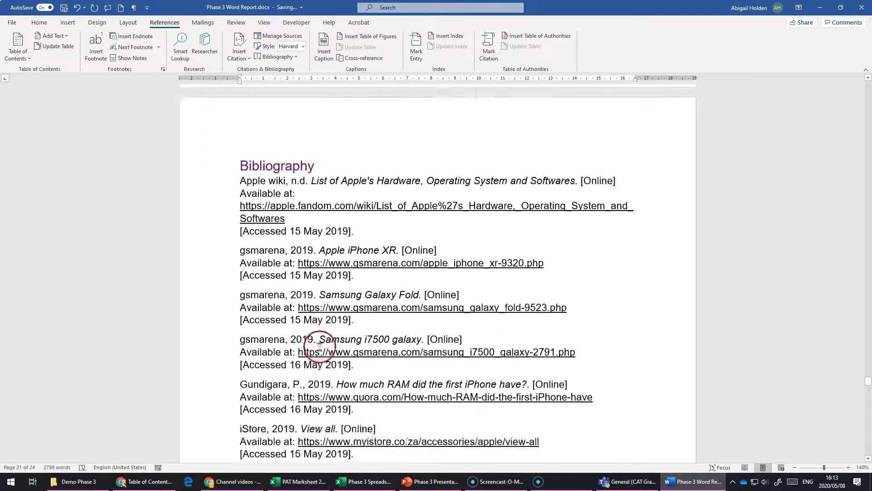
scroll(309, 343, down, 2)
drag(260, 202, 290, 298)
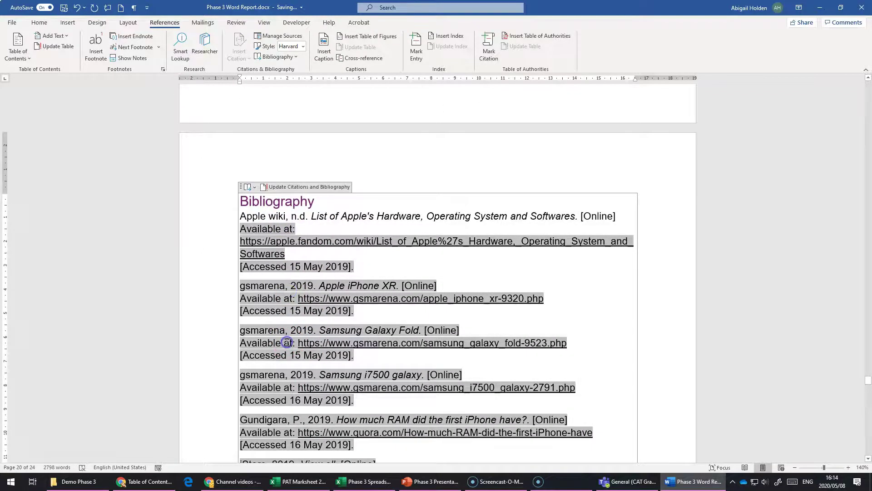
scroll(293, 352, down, 2)
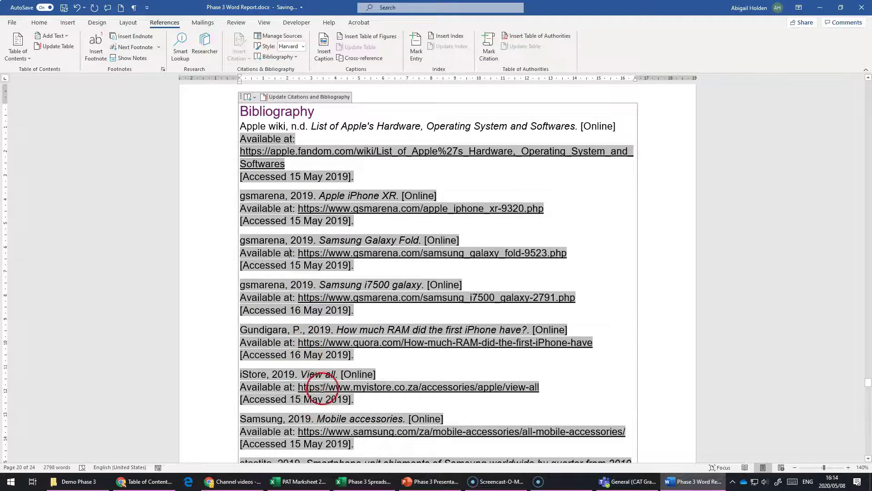
scroll(339, 348, down, 3)
click(629, 200)
drag(247, 213, 522, 217)
click(463, 232)
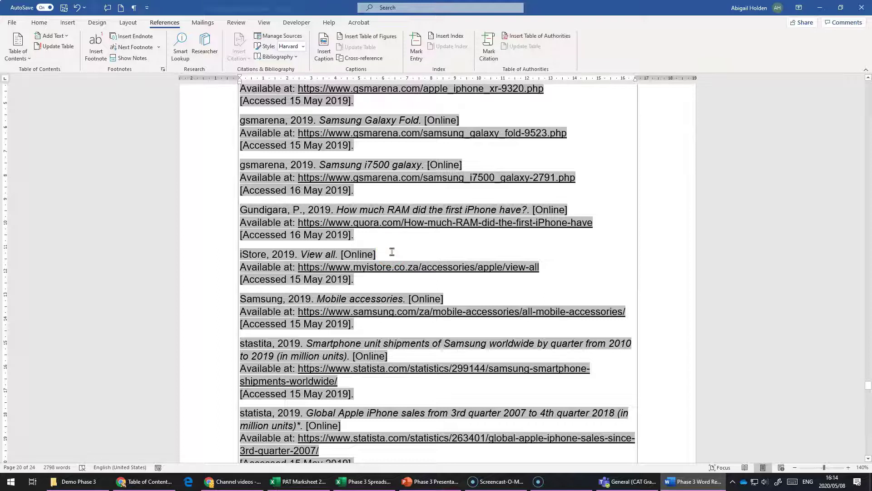
Insert a citation of the "How much RAM did the first iPhone have?" source after "over the years." on page 14.
scroll(870, 354, up, 15)
scroll(596, 297, up, 20)
scroll(592, 295, up, 10)
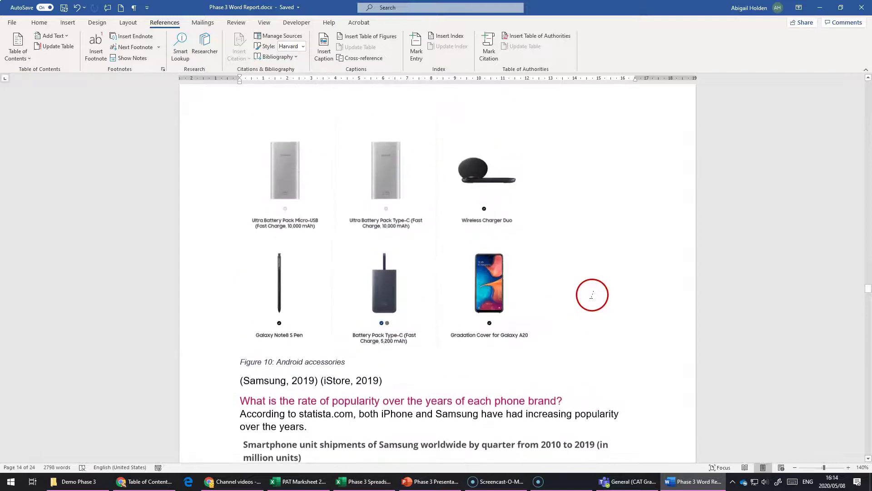
scroll(592, 296, down, 4)
click(335, 247)
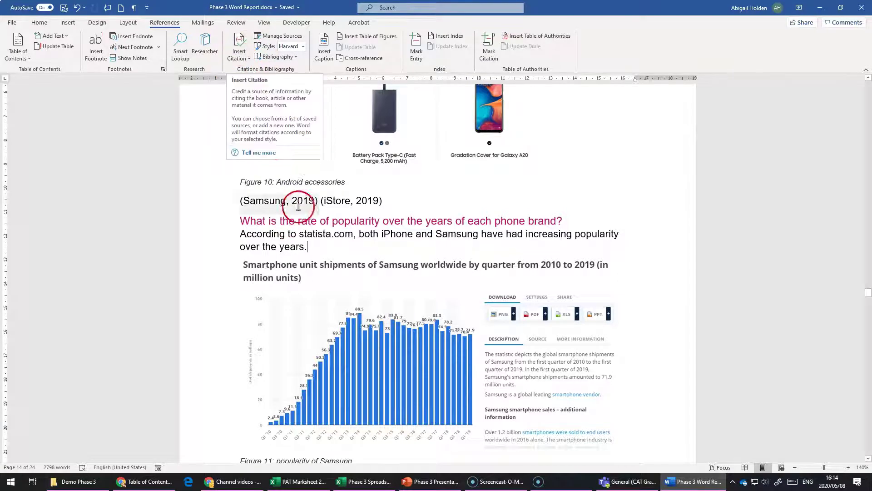
click(240, 50)
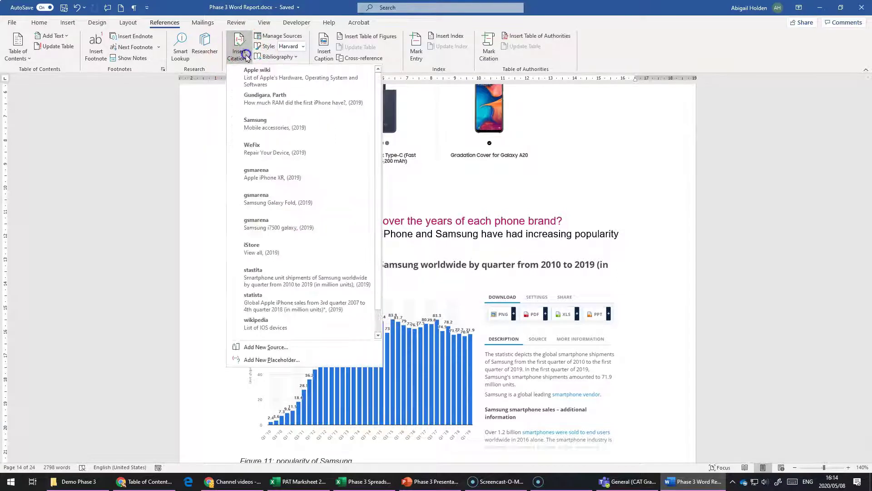
scroll(255, 230, down, 1)
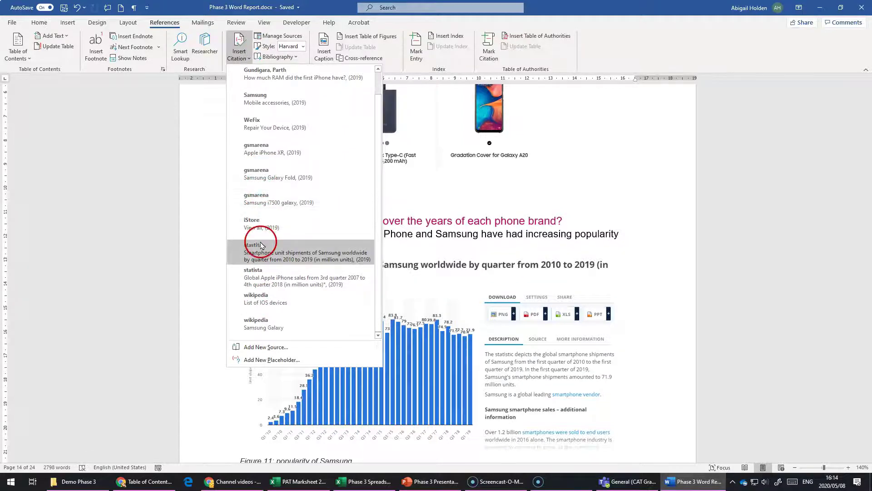
scroll(252, 227, up, 1)
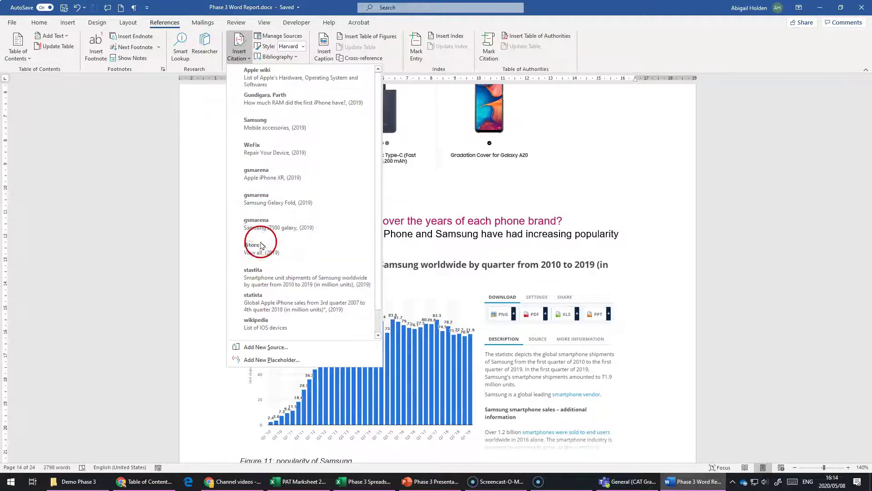
click(252, 103)
Examine the new citation's edit options for pages and for suppressing author, year or title, and accept the settings.
click(348, 248)
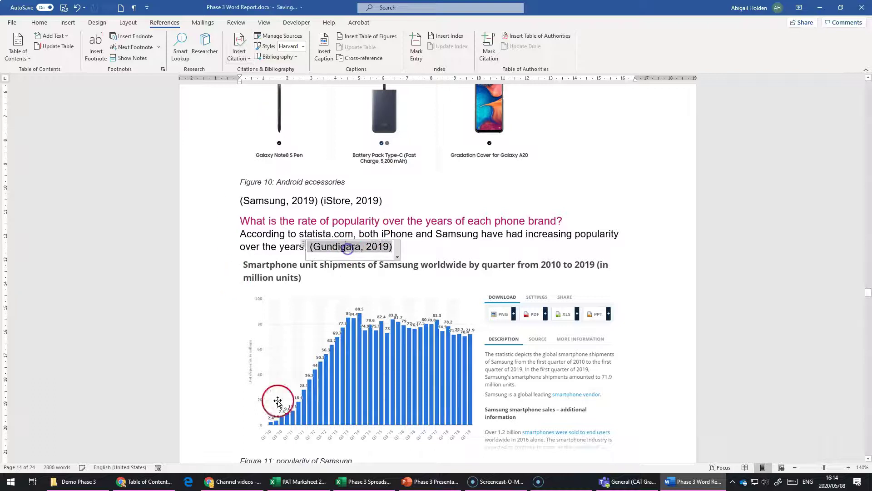
click(398, 257)
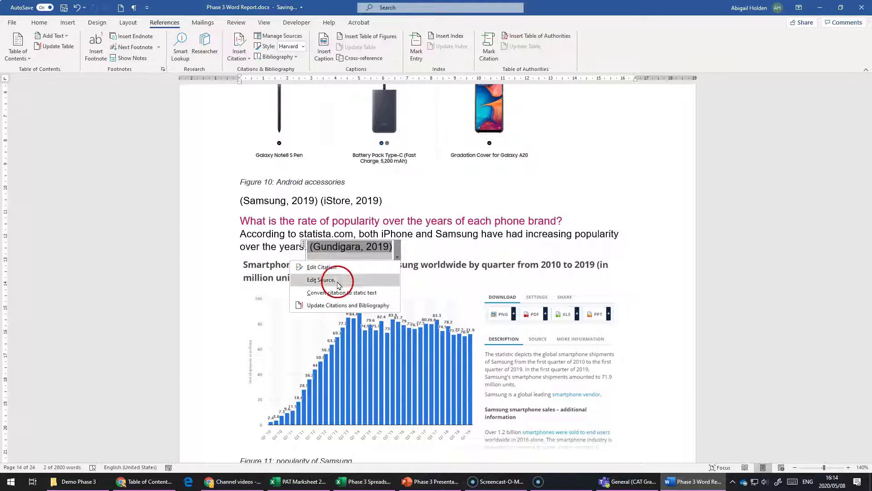
click(323, 268)
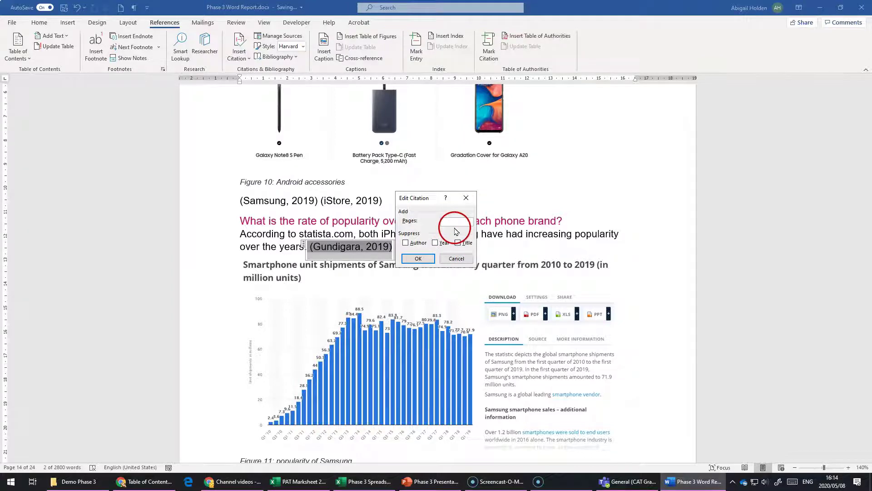
click(416, 255)
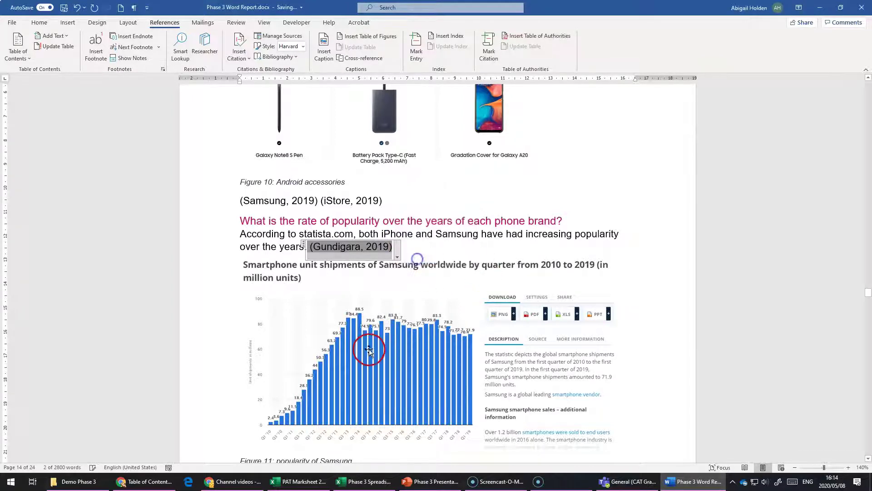
click(427, 263)
click(421, 250)
click(517, 91)
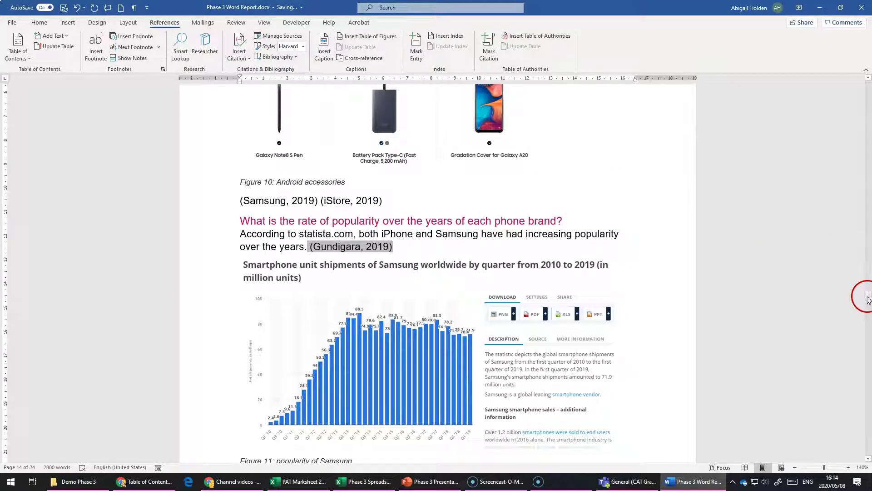
Select the upper picture of Android accessories, view the caption settings for it and close them without adding a caption.
click(407, 365)
scroll(205, 322, up, 2)
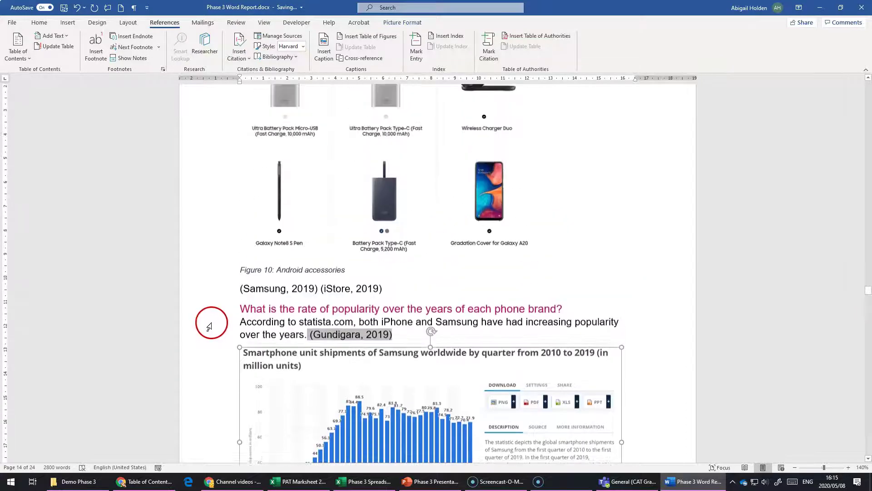
click(335, 189)
scroll(396, 325, up, 3)
click(364, 214)
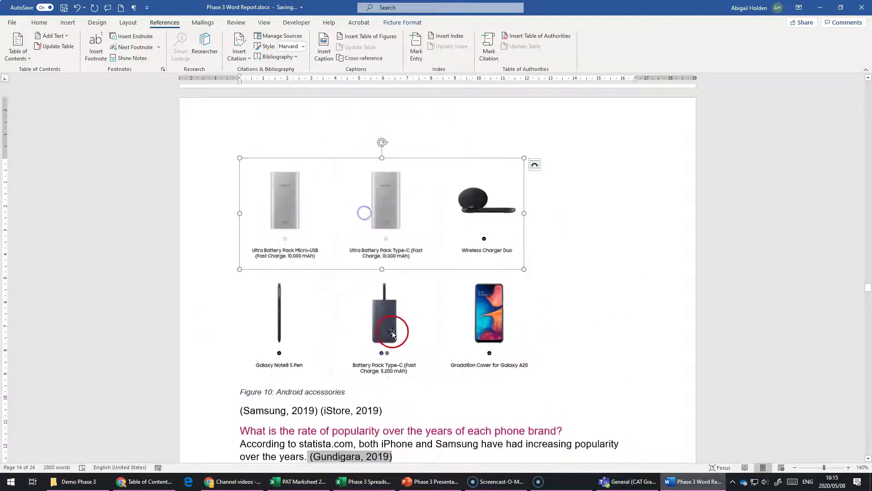
click(320, 53)
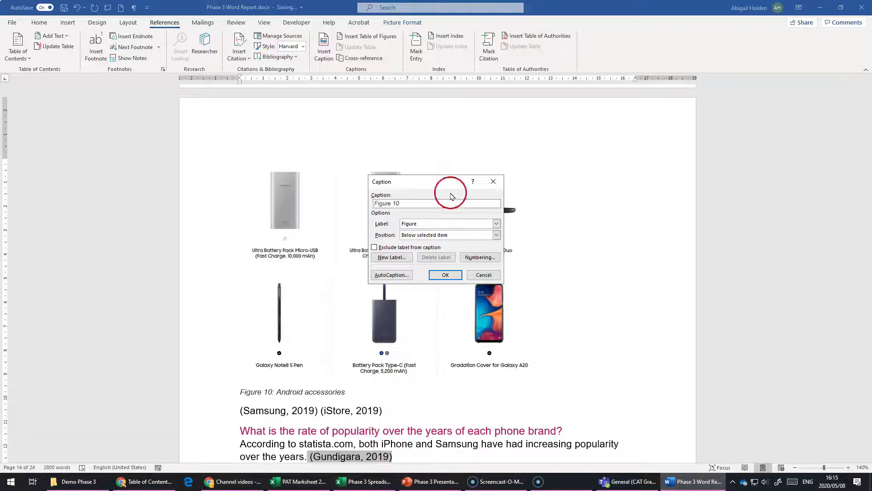
click(494, 181)
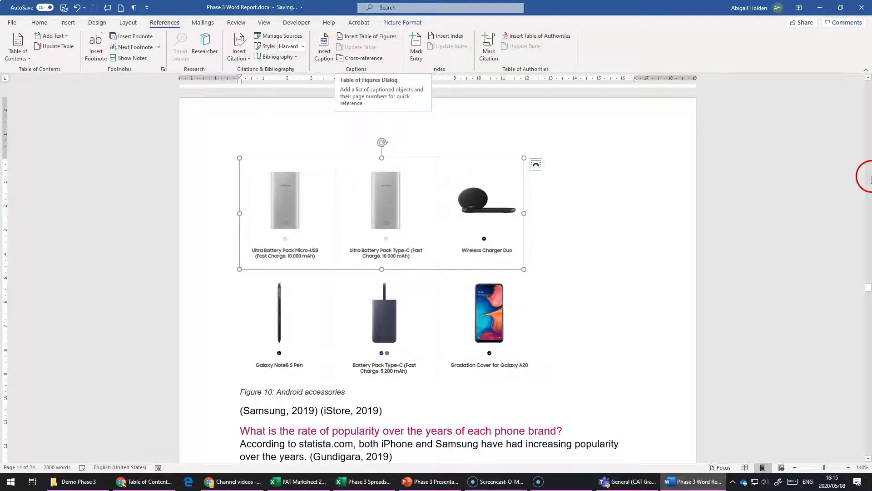
Go to page 3 and examine the lists of figures and tables with their page numbers.
drag(868, 287, 868, 122)
click(296, 184)
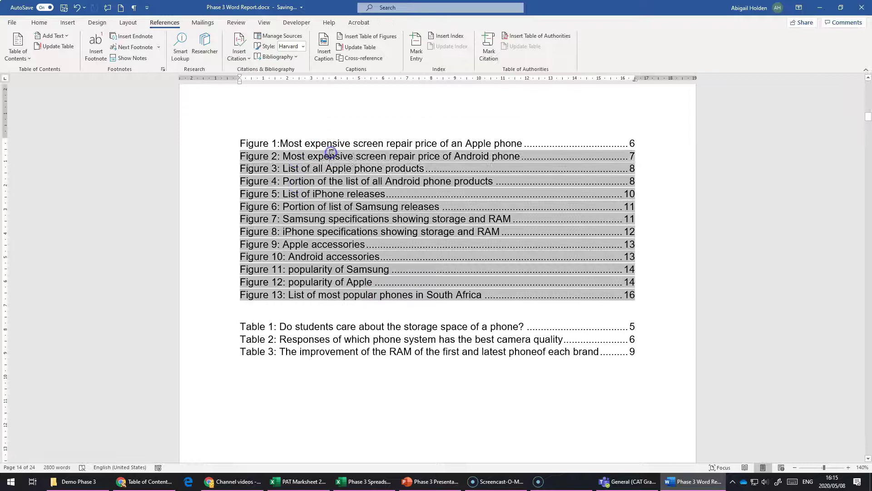
click(498, 144)
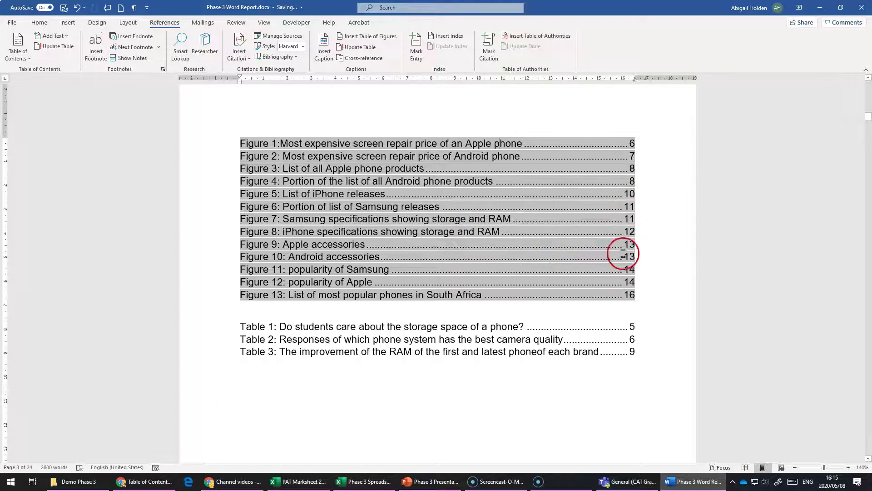
click(422, 417)
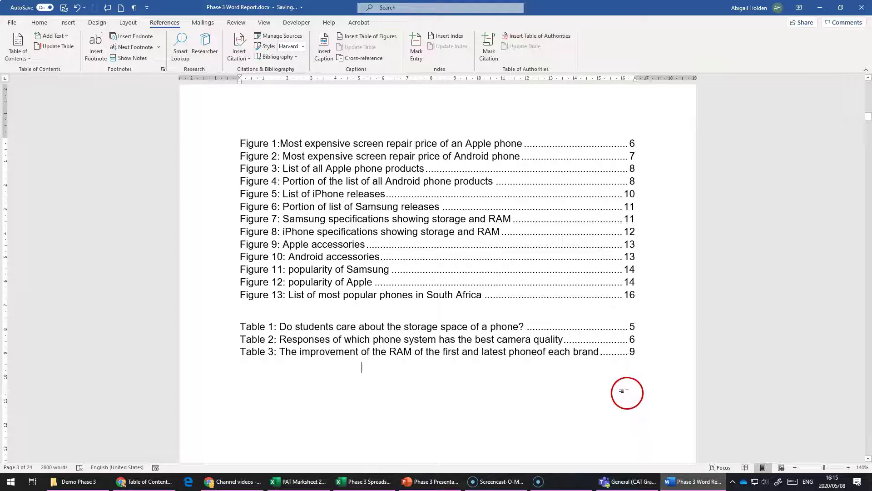
mouse_move(538, 481)
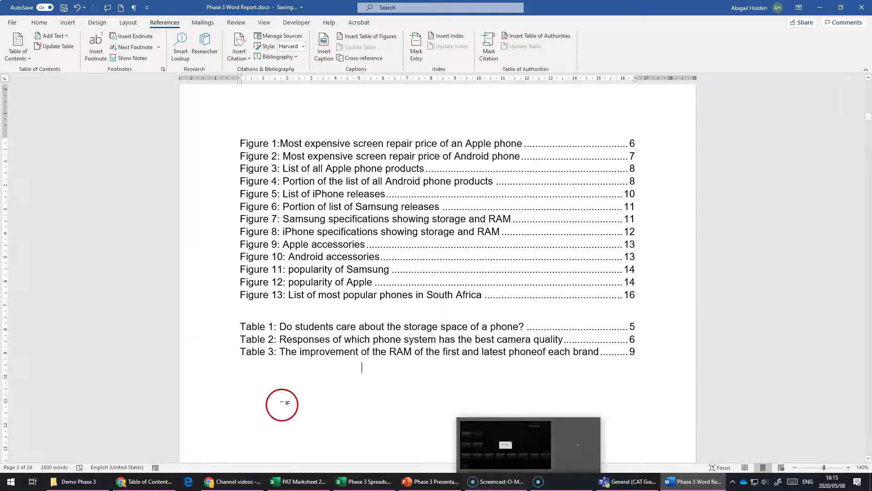